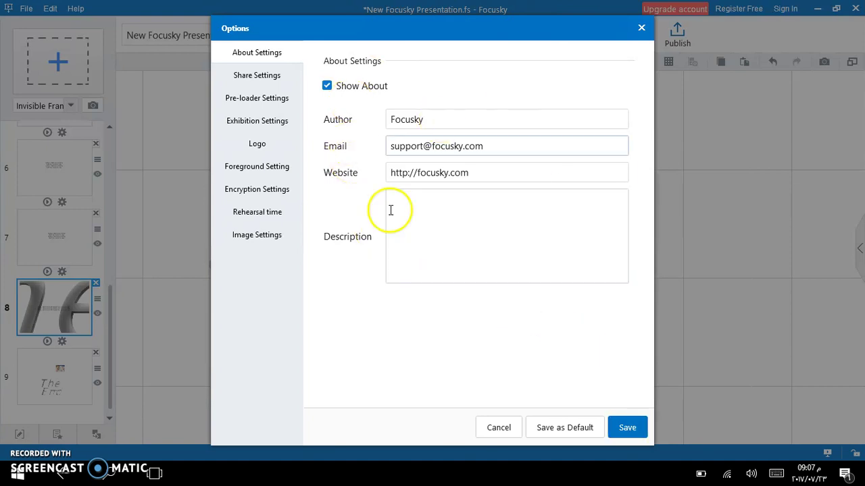
# Step: Review the Exhibition, Logo, Rehearsal time and Share settings in the presentation options, and save the options
pyautogui.click(264, 125)
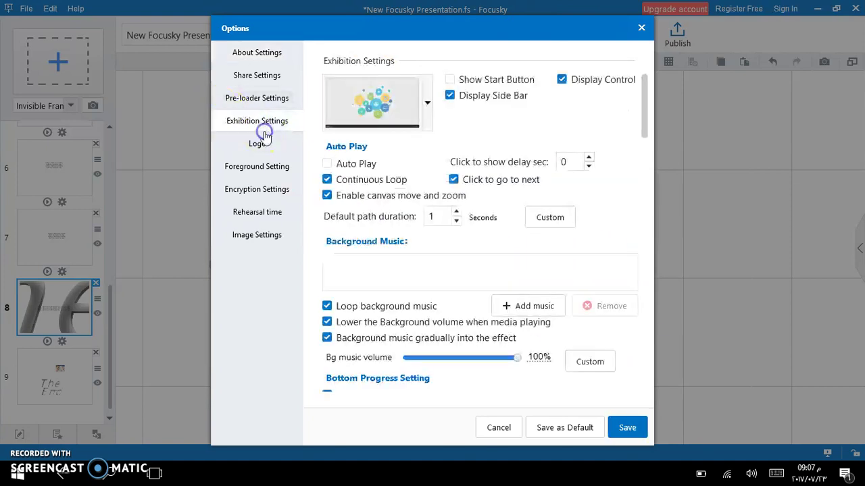
pyautogui.click(258, 143)
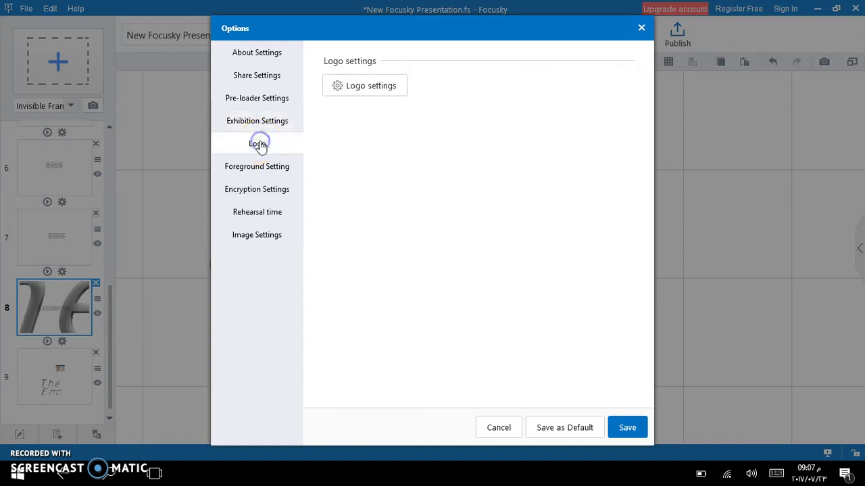
pyautogui.click(265, 206)
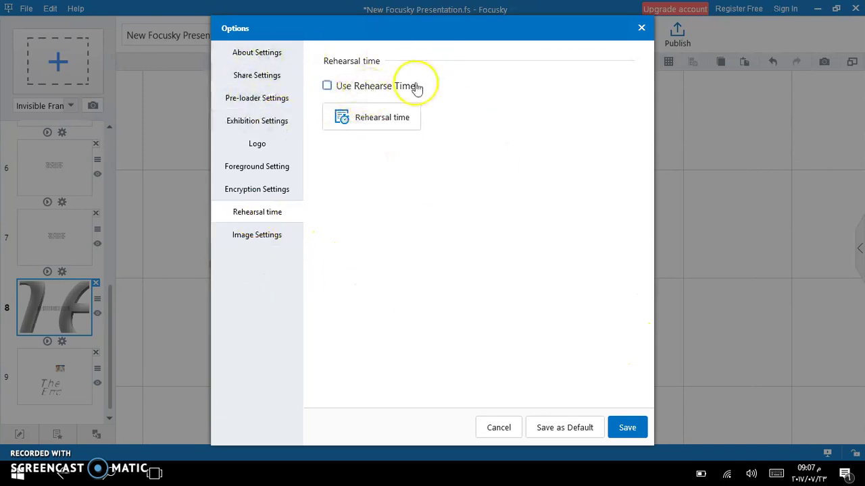
pyautogui.click(255, 75)
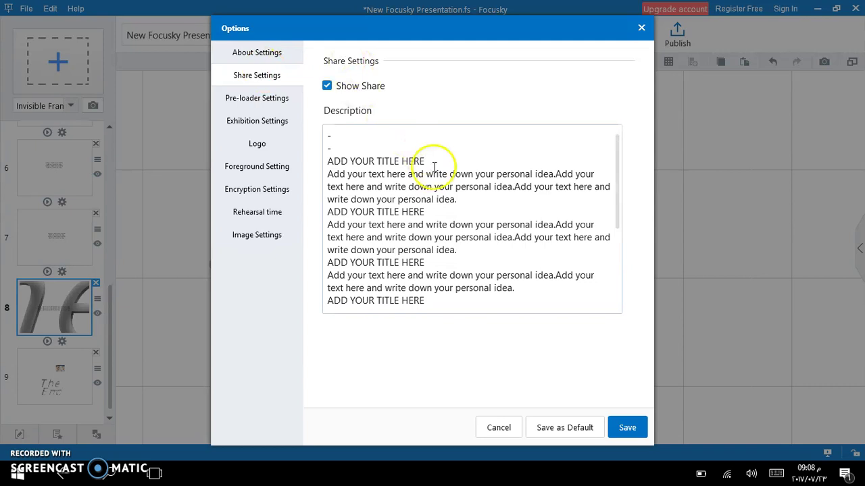
pyautogui.click(621, 431)
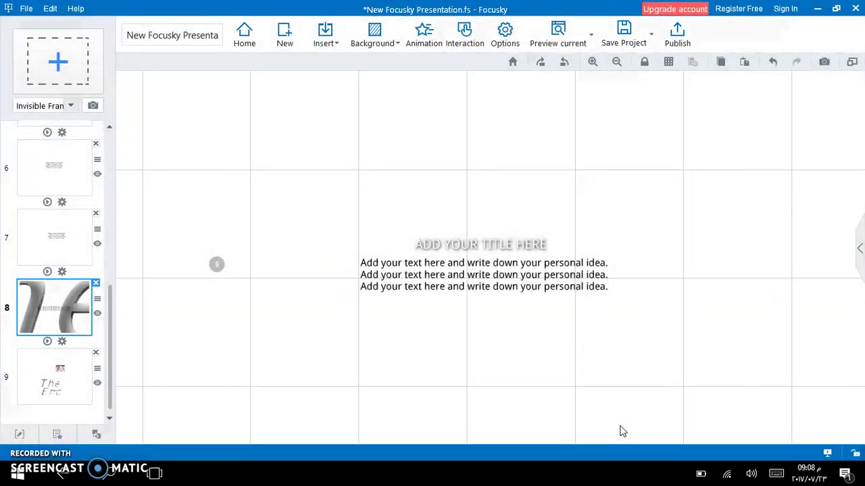
# Step: Preview the presentation from the current frame through to the end and exit the show
pyautogui.click(575, 45)
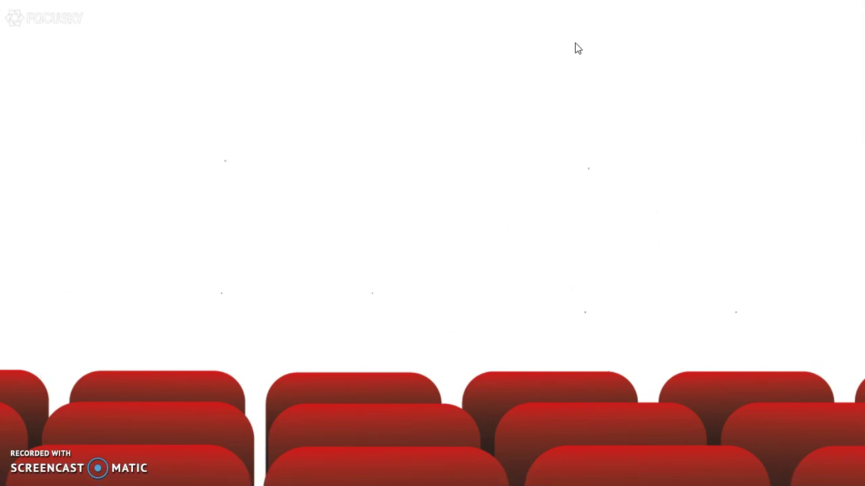
pyautogui.click(428, 157)
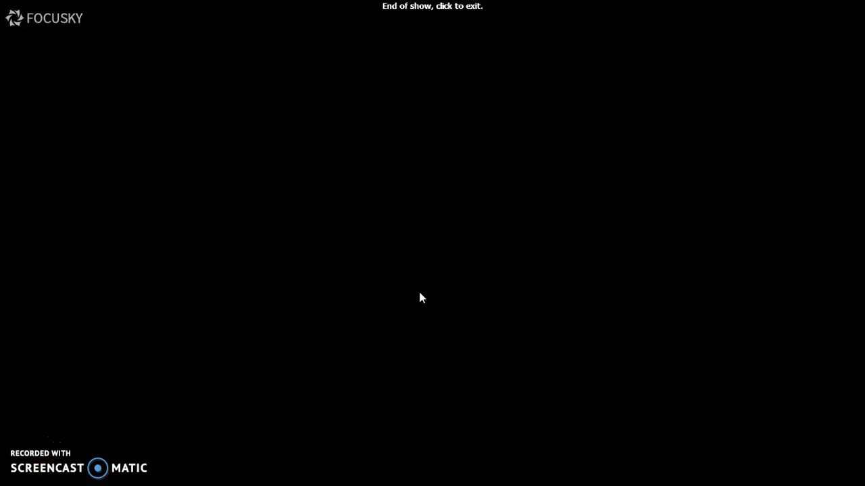
pyautogui.click(419, 297)
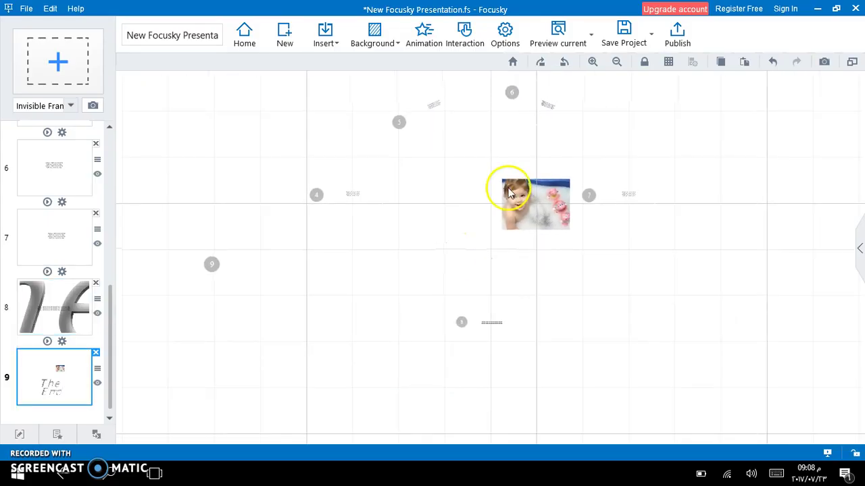
pyautogui.click(564, 43)
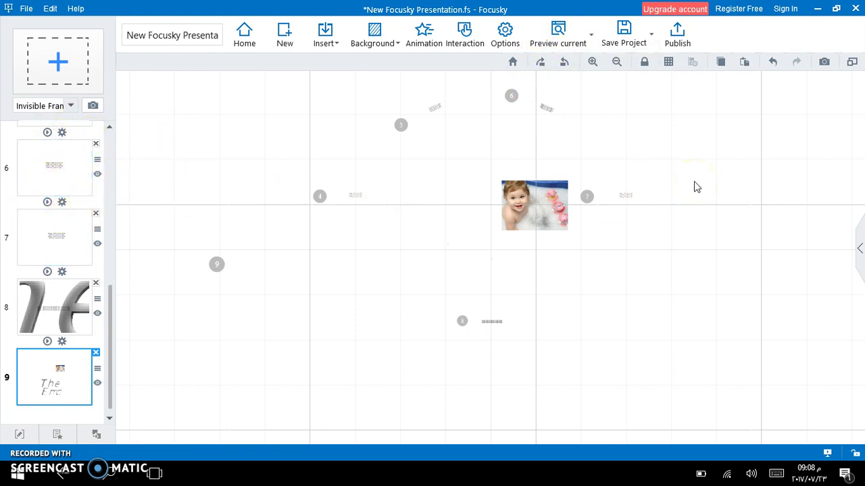
# Step: Preview the presentation in Split Screen View, step through frames 2, 3 and 4, and exit the view
pyautogui.click(591, 34)
pyautogui.click(568, 76)
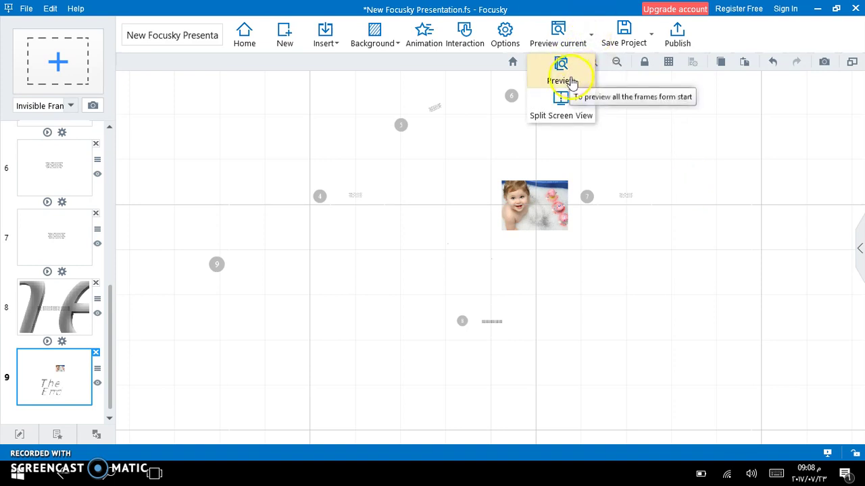
pyautogui.click(558, 119)
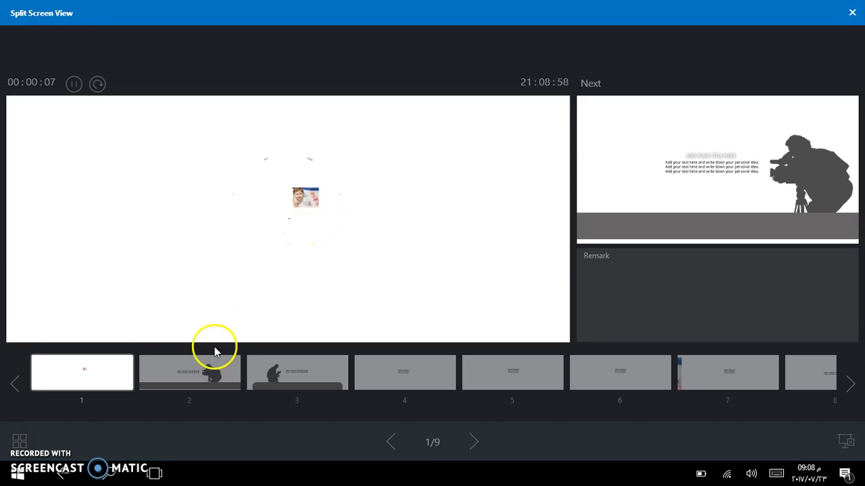
pyautogui.click(212, 372)
pyautogui.click(258, 384)
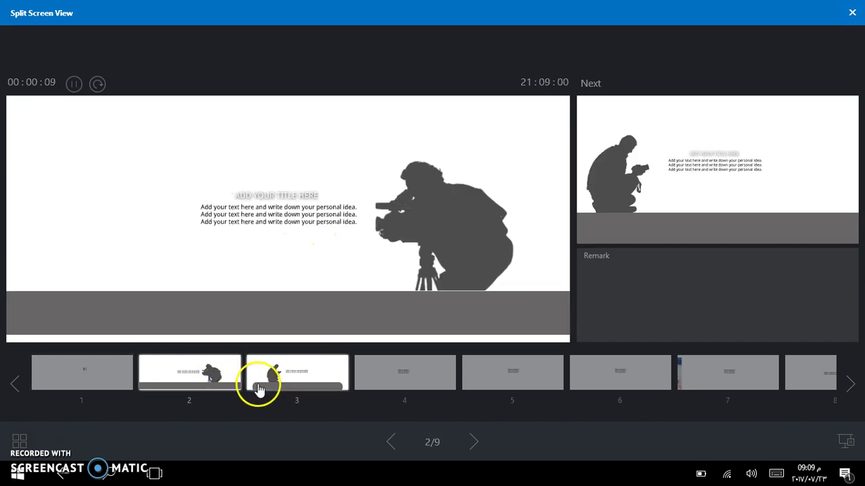
pyautogui.click(391, 373)
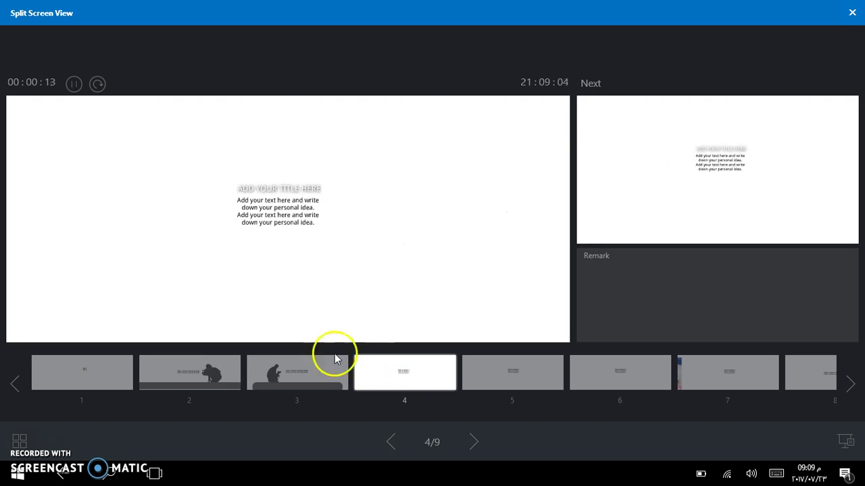
pyautogui.click(321, 377)
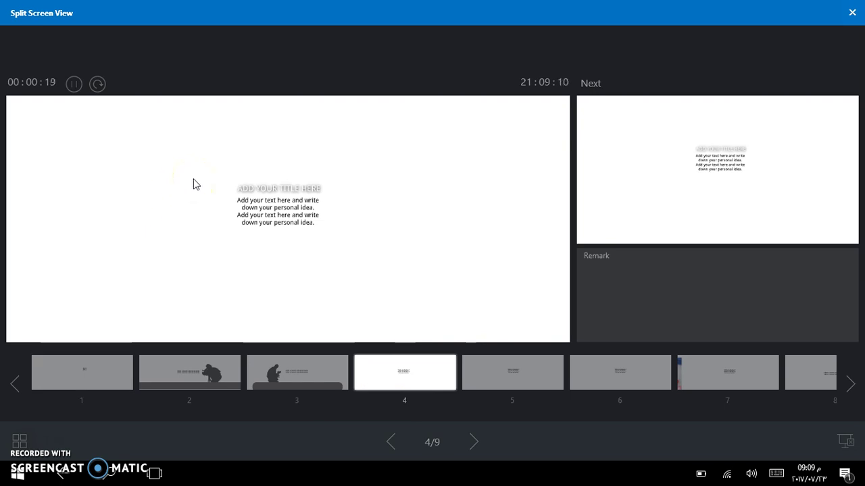
pyautogui.press('Escape')
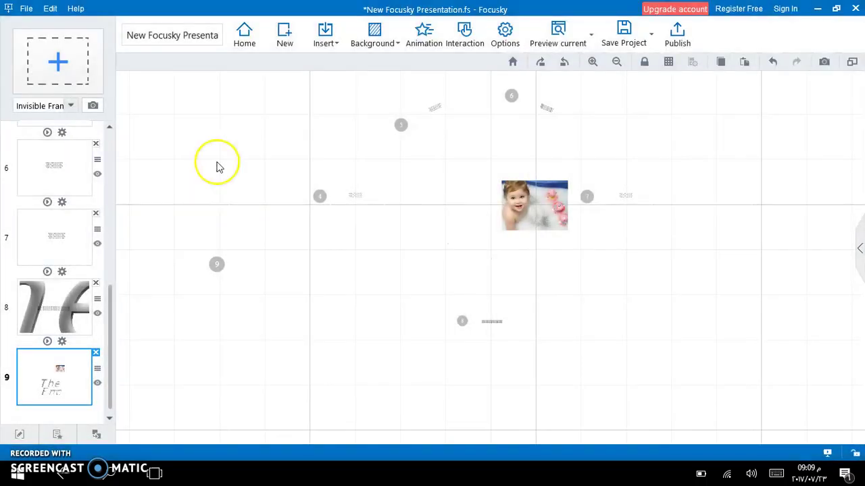
pyautogui.click(651, 35)
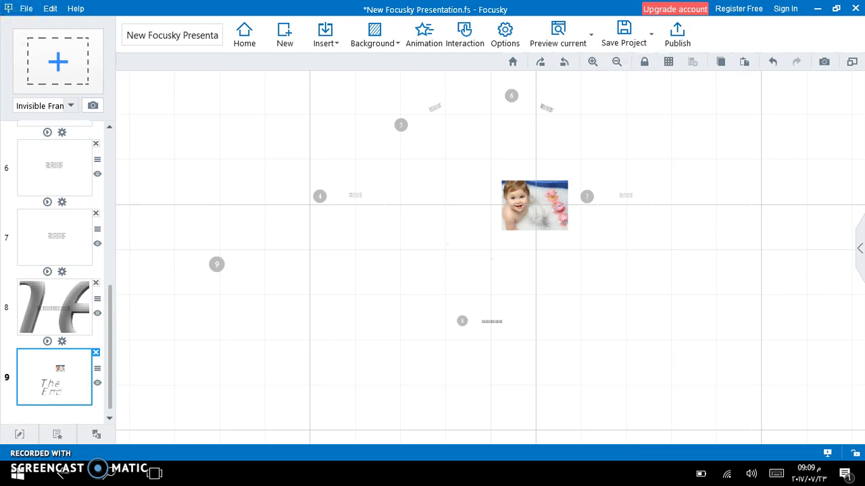
pyautogui.click(27, 8)
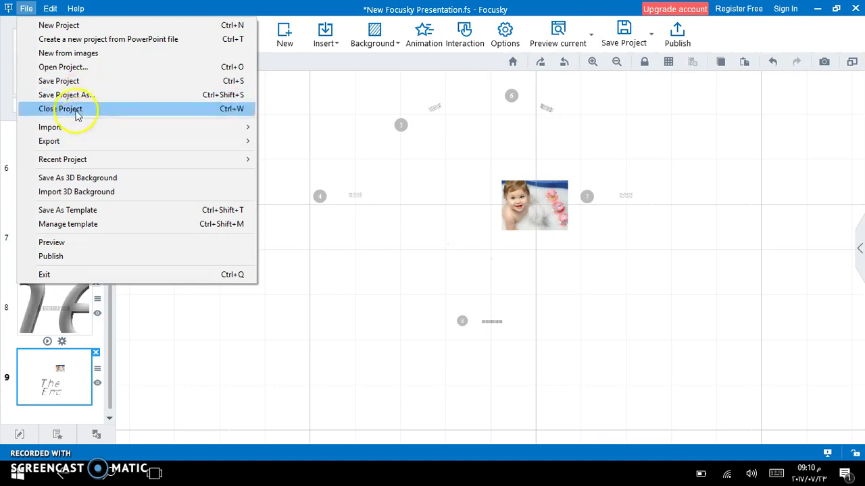
pyautogui.moveTo(70, 131)
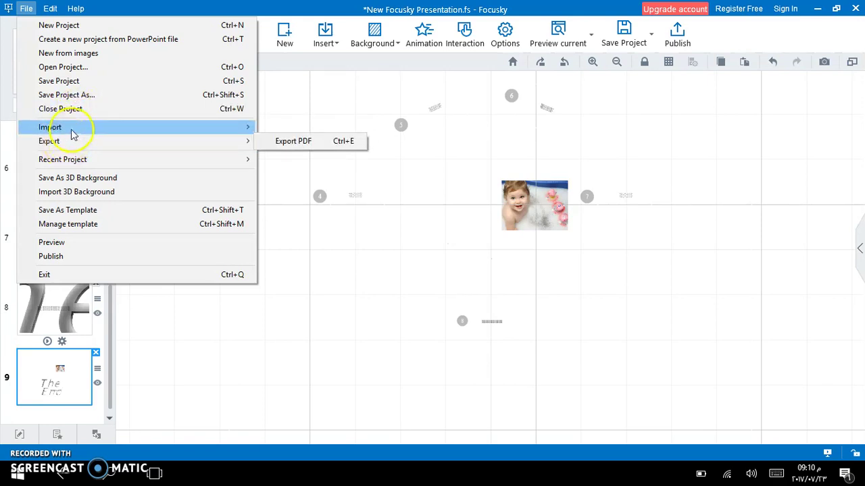
pyautogui.moveTo(75, 148)
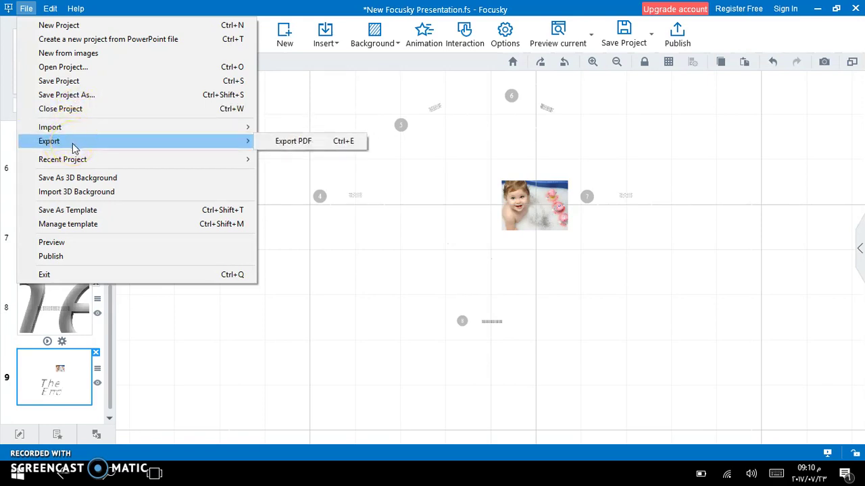
pyautogui.moveTo(78, 165)
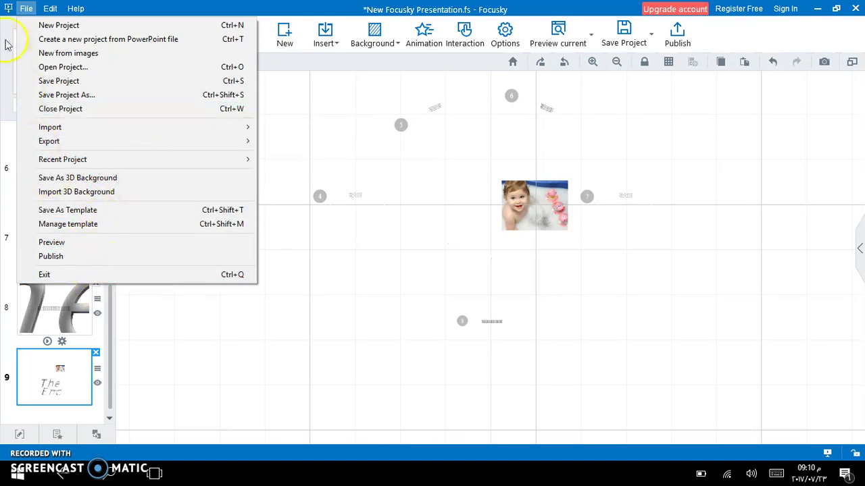
# Step: Undo the last seven edits, including the removal of the "Template" and "The End" text
pyautogui.click(49, 10)
pyautogui.click(49, 9)
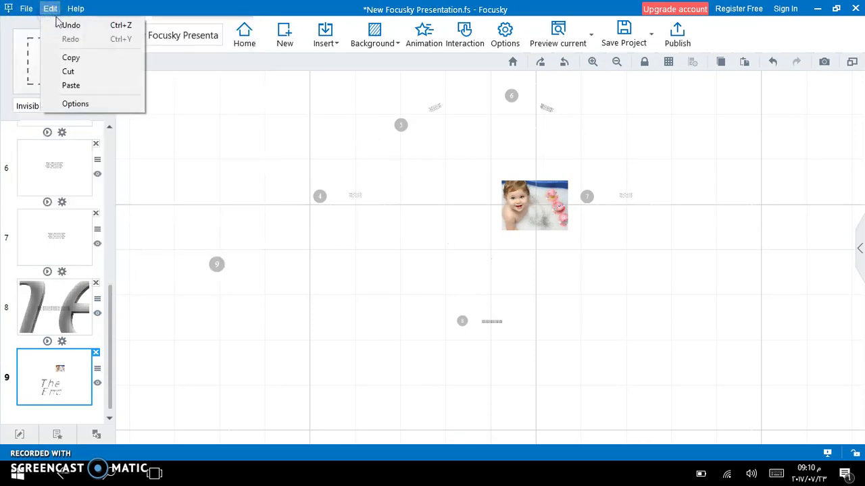
pyautogui.click(71, 28)
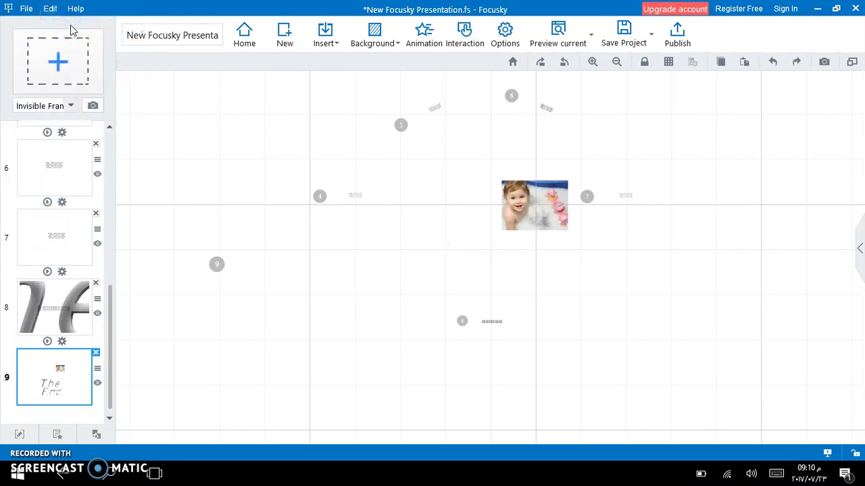
pyautogui.click(51, 10)
pyautogui.click(72, 27)
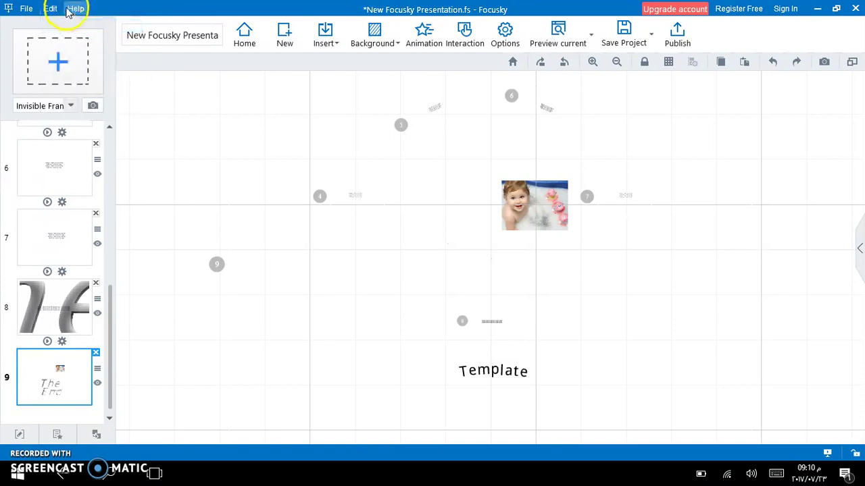
pyautogui.click(54, 9)
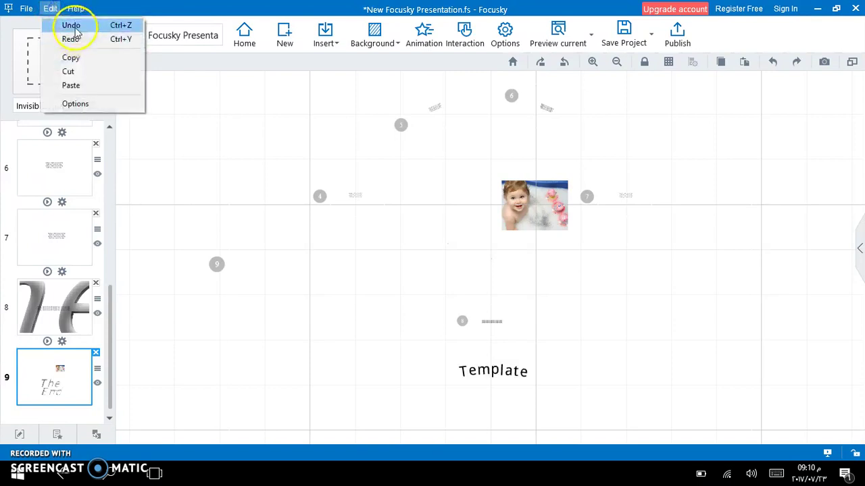
pyautogui.click(72, 26)
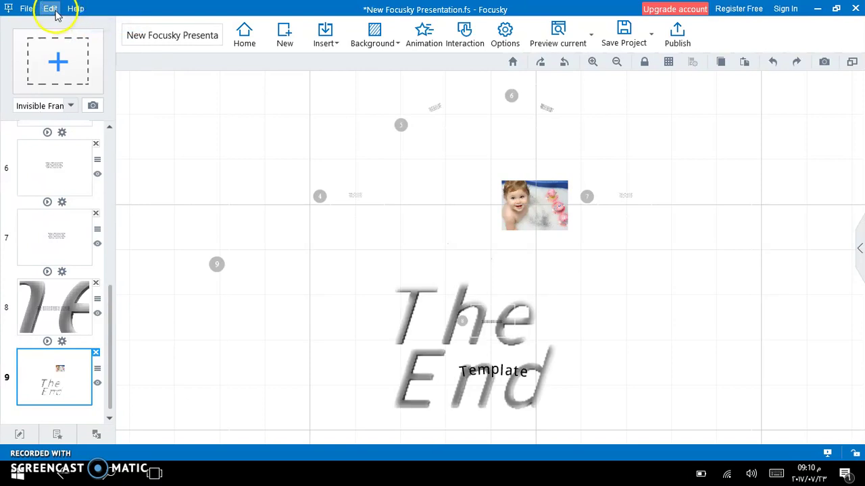
pyautogui.click(52, 10)
pyautogui.click(64, 24)
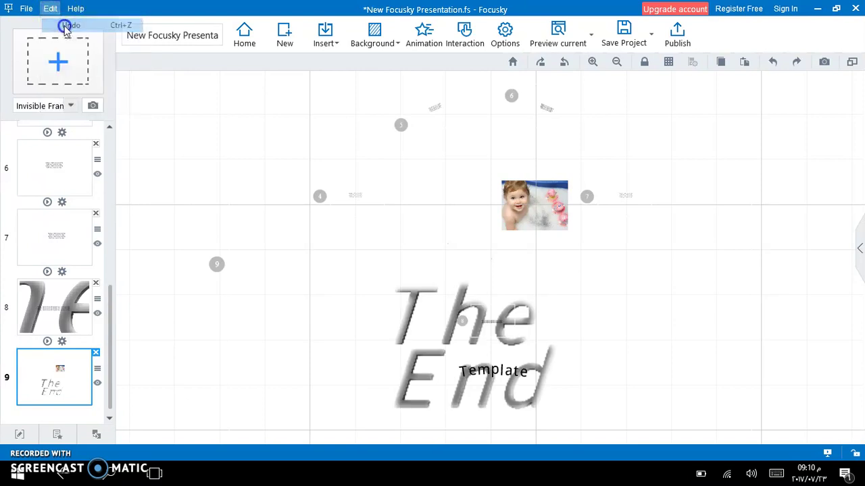
pyautogui.click(48, 10)
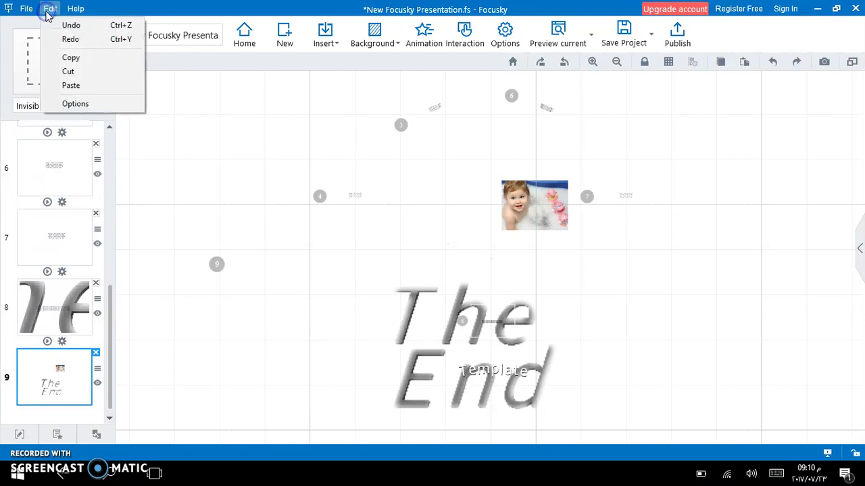
pyautogui.click(54, 25)
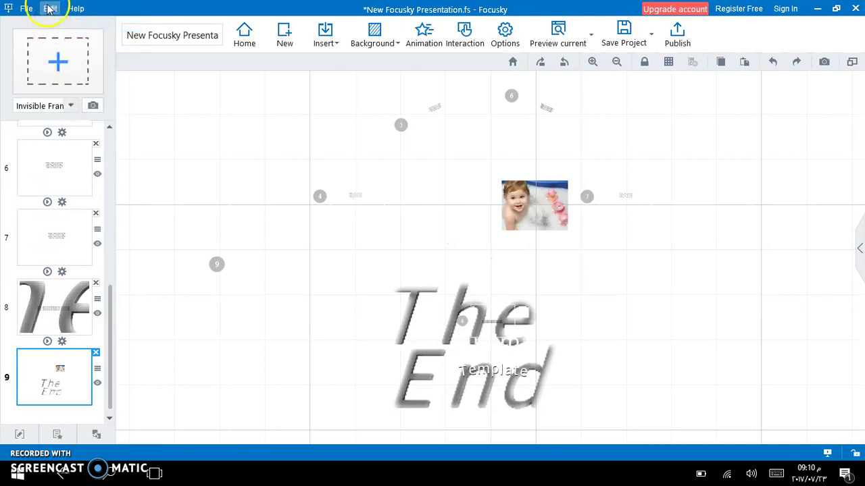
pyautogui.click(49, 8)
pyautogui.click(65, 24)
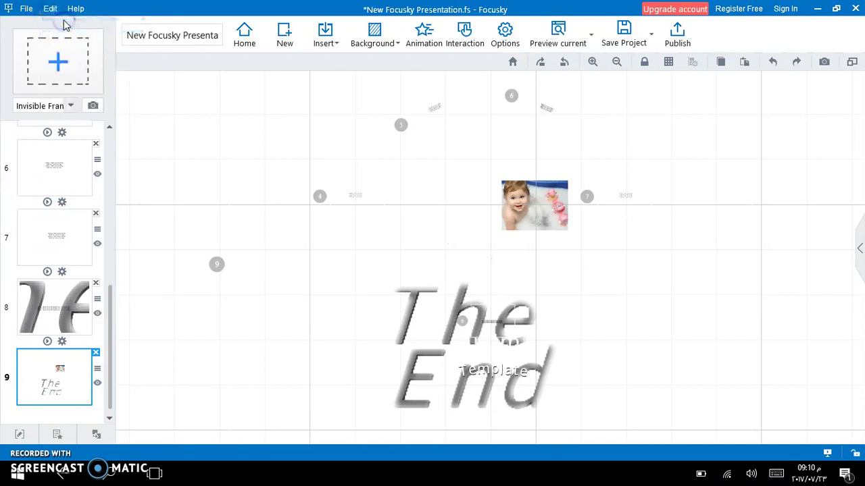
pyautogui.click(51, 9)
pyautogui.click(63, 23)
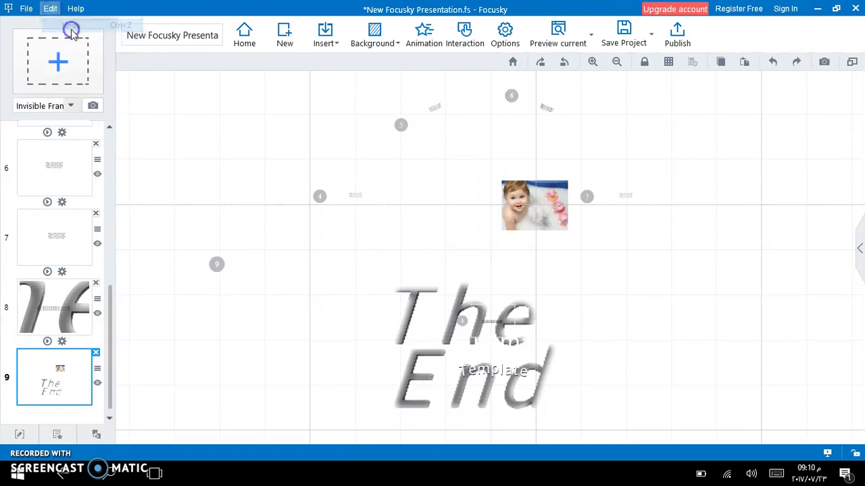
pyautogui.click(527, 319)
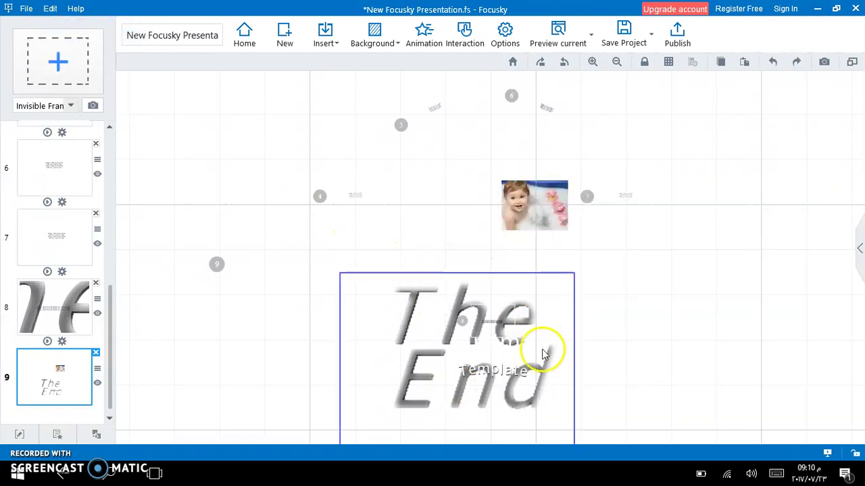
pyautogui.click(304, 287)
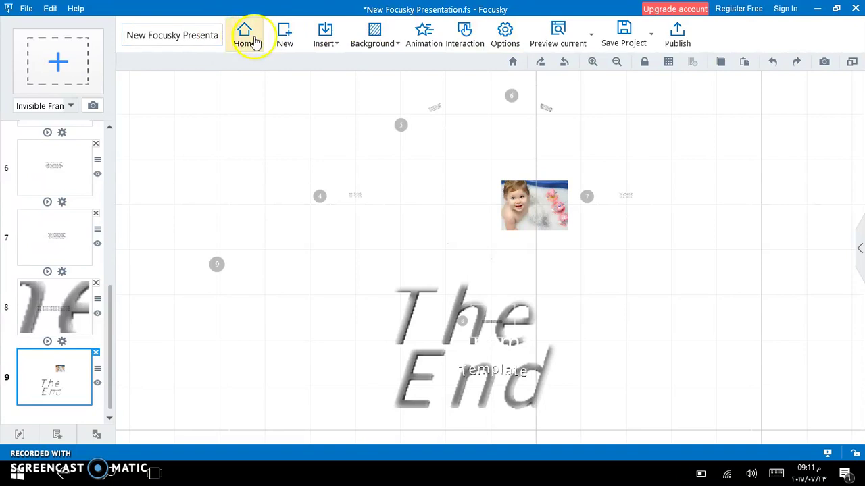
# Step: Start a new project from the Golden Buildings online template
pyautogui.click(284, 46)
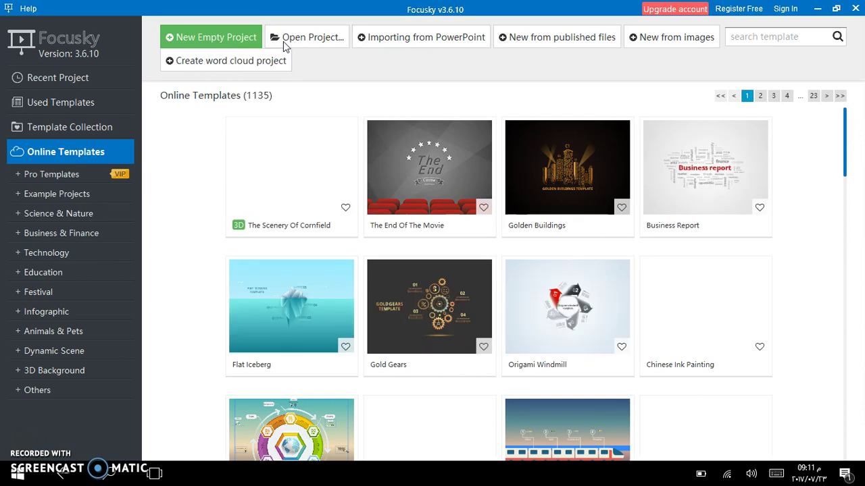
pyautogui.moveTo(410, 193)
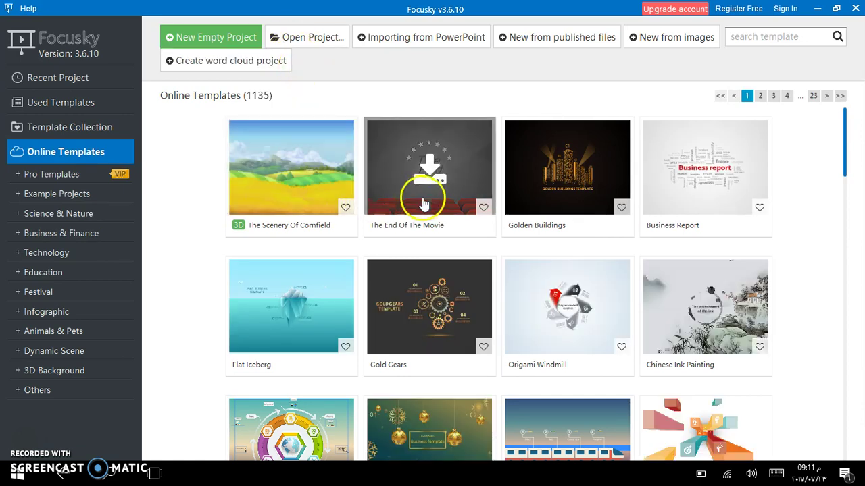
pyautogui.click(563, 192)
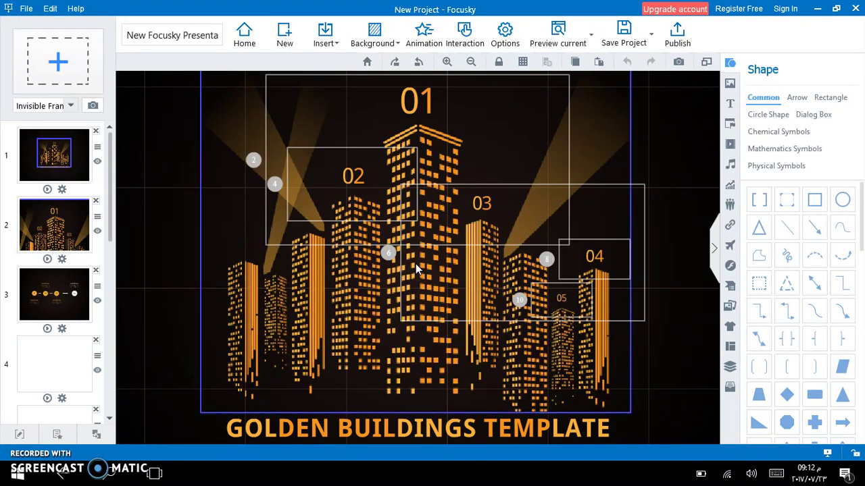
# Step: Look over the Golden Buildings template's frames and numbered headings, and select the "01" heading to view its text settings
pyautogui.click(405, 246)
pyautogui.click(49, 213)
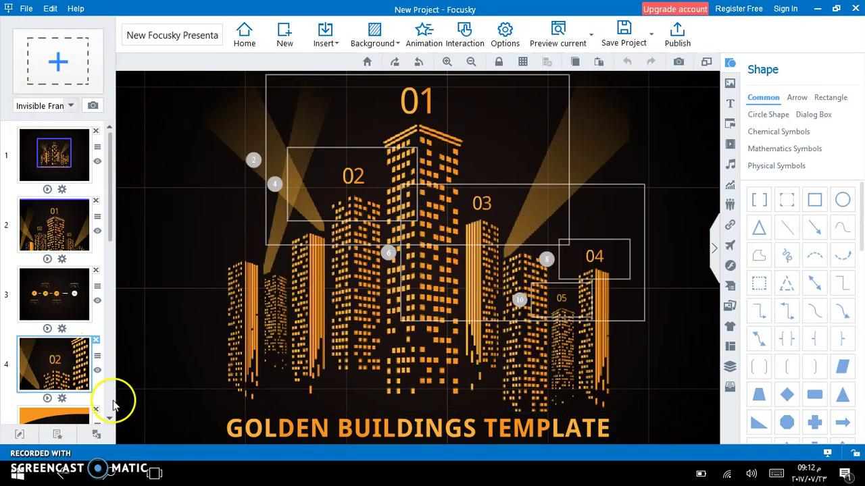
pyautogui.click(356, 191)
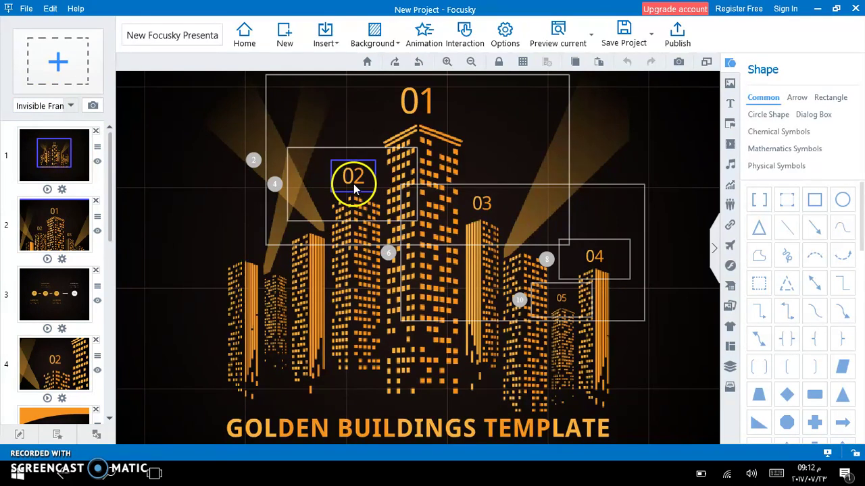
pyautogui.click(341, 218)
pyautogui.click(419, 128)
pyautogui.click(517, 253)
pyautogui.click(420, 119)
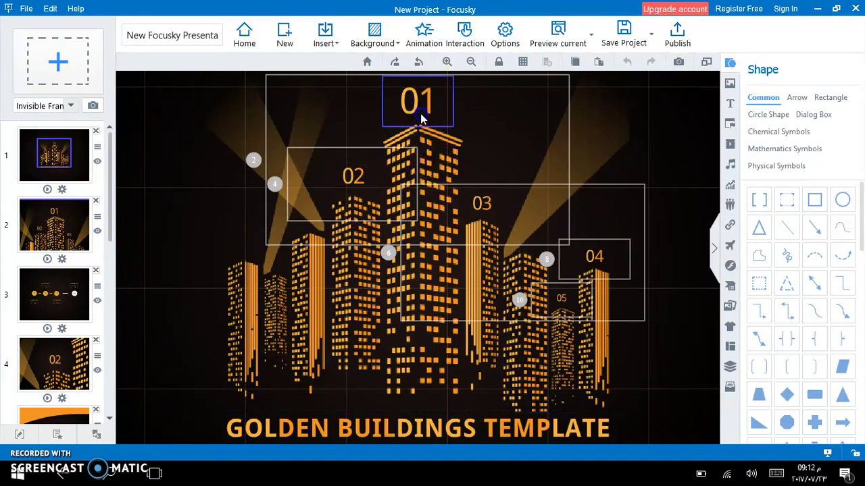
pyautogui.click(452, 79)
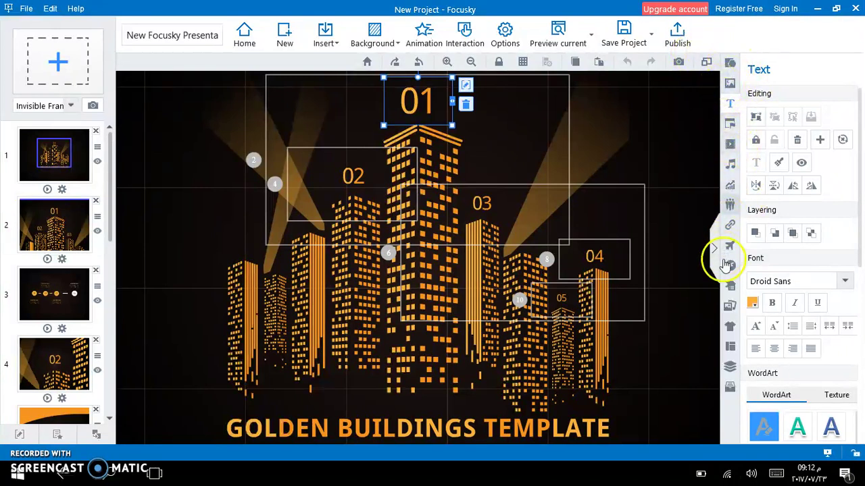
# Step: Look over the available presentation themes and the options for adding music, recordings and synthesized speech
pyautogui.click(729, 366)
pyautogui.click(729, 326)
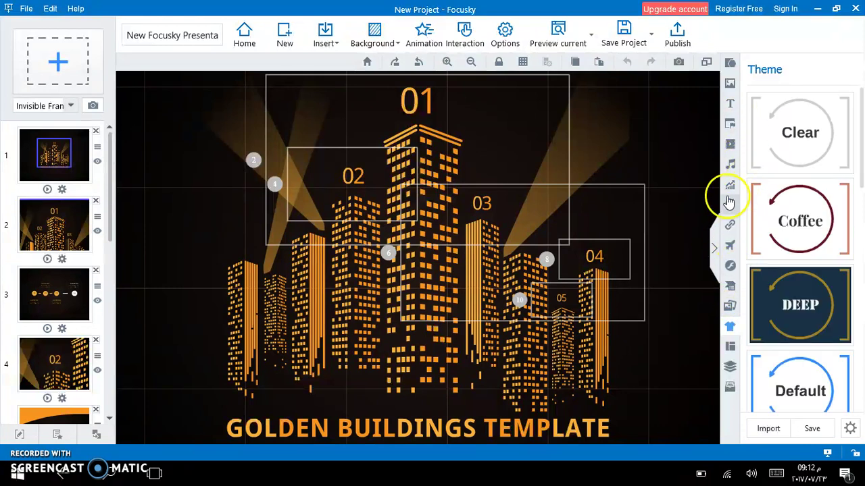
pyautogui.click(729, 164)
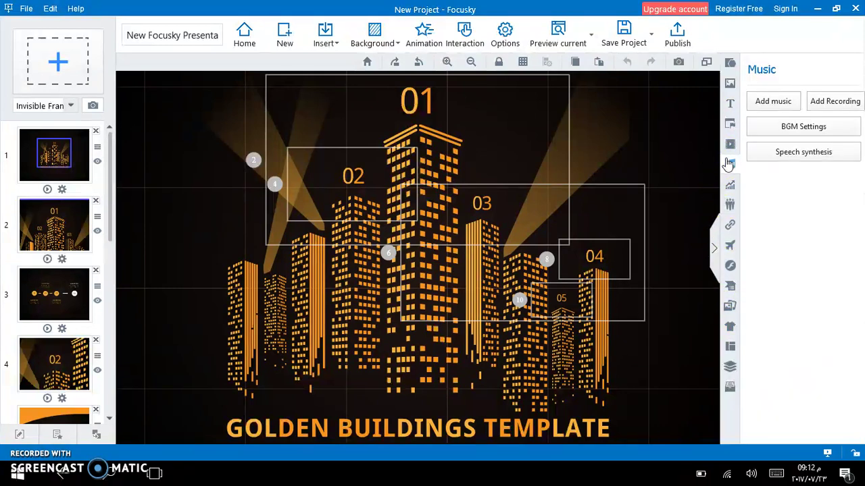